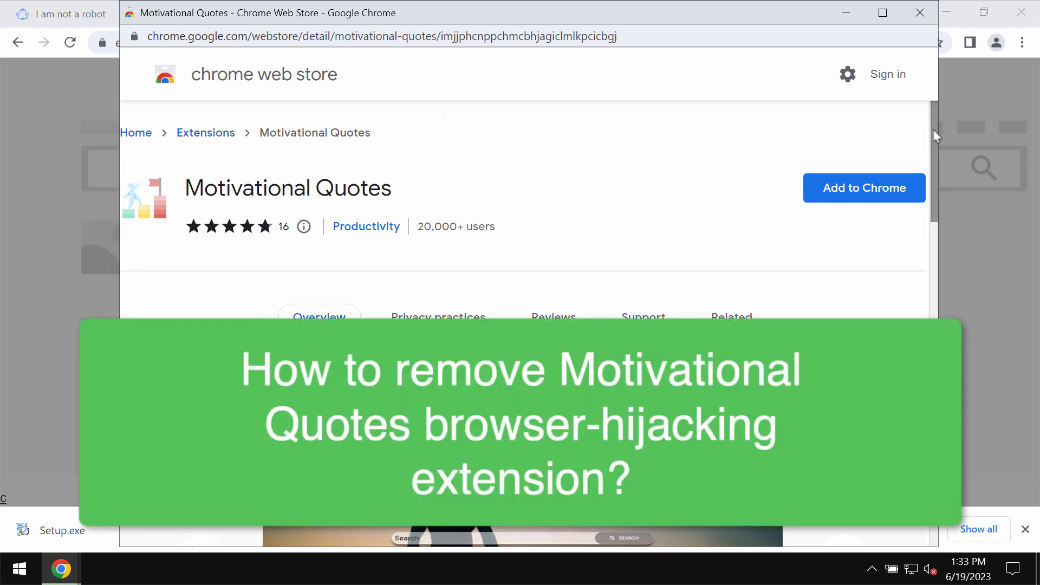
Add the Motivational Quotes extension to Chrome from its Chrome Web Store page and approve the installation.
left_click_drag(928, 135, 864, 130)
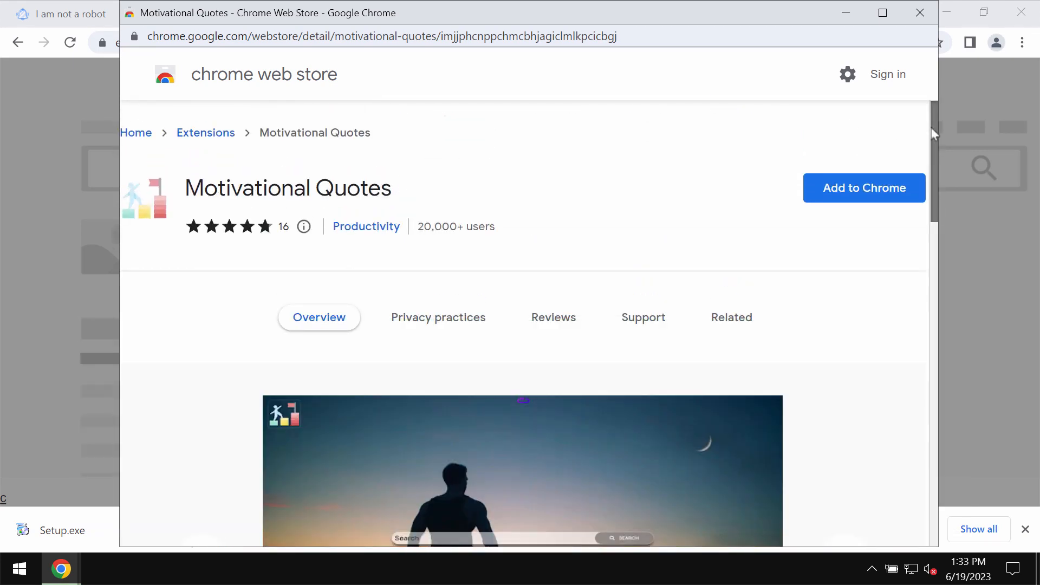
left_click_drag(932, 134, 932, 109)
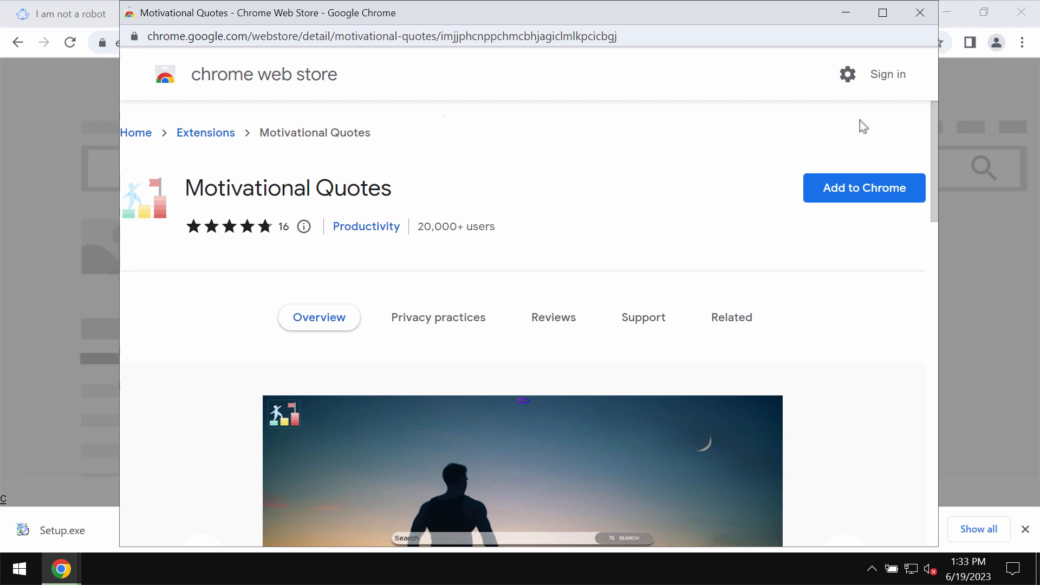
left_click(866, 190)
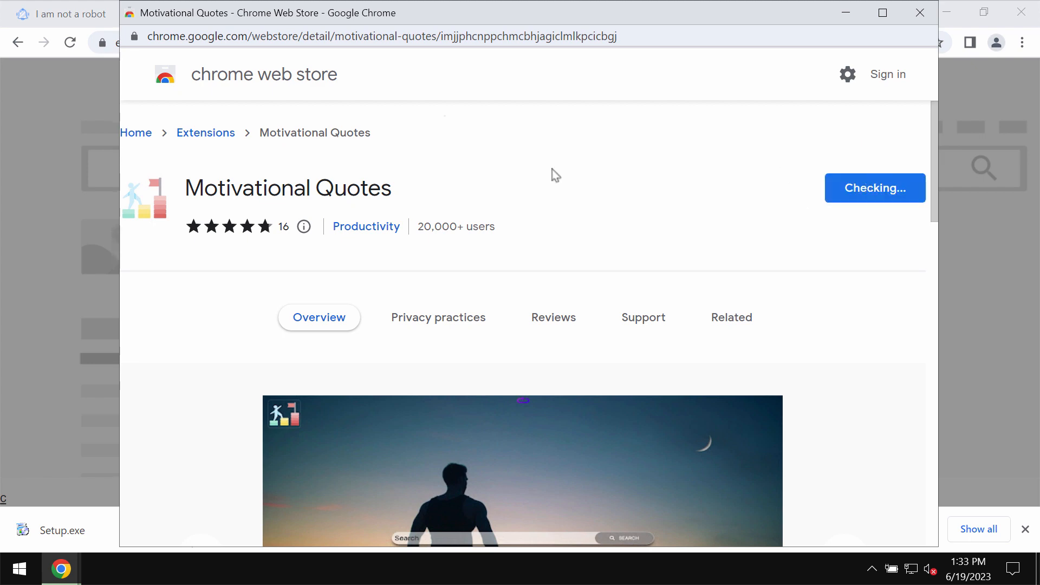
left_click(565, 191)
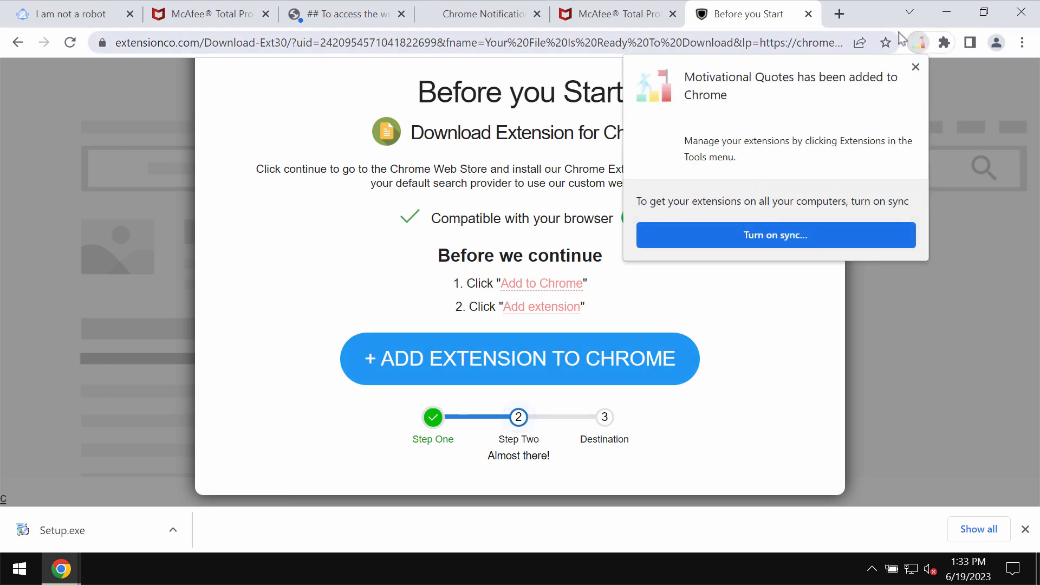
Keep the new tab page set by the Motivational Quotes extension and close the "Before you Start" page.
left_click(839, 13)
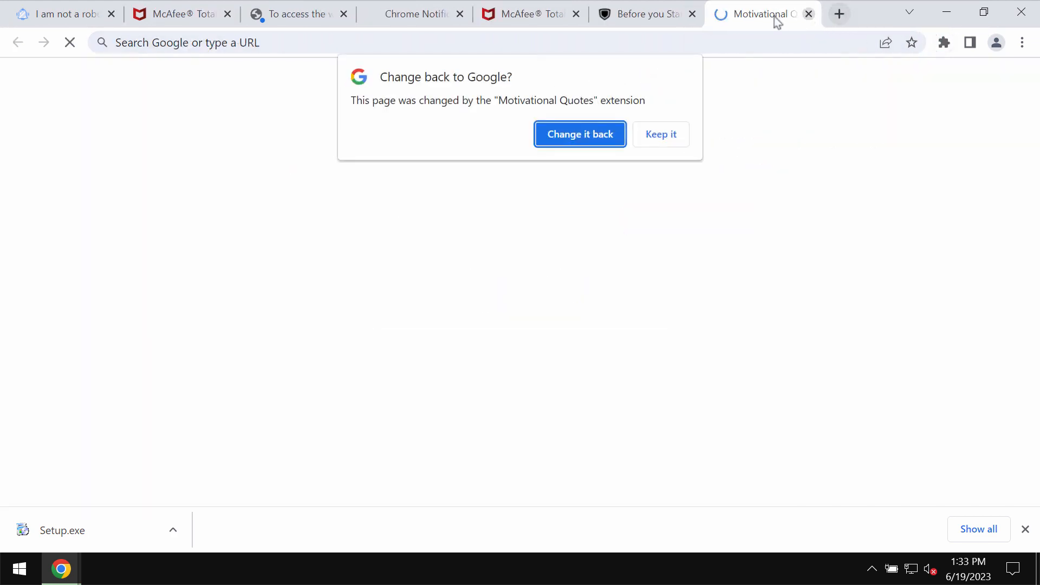
left_click(677, 134)
left_click(681, 15)
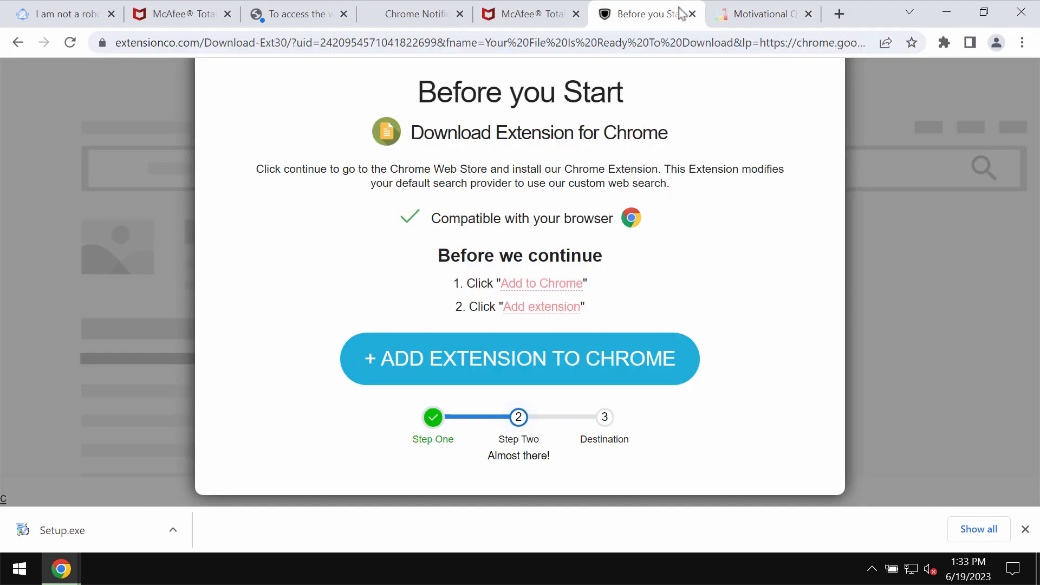
left_click(693, 14)
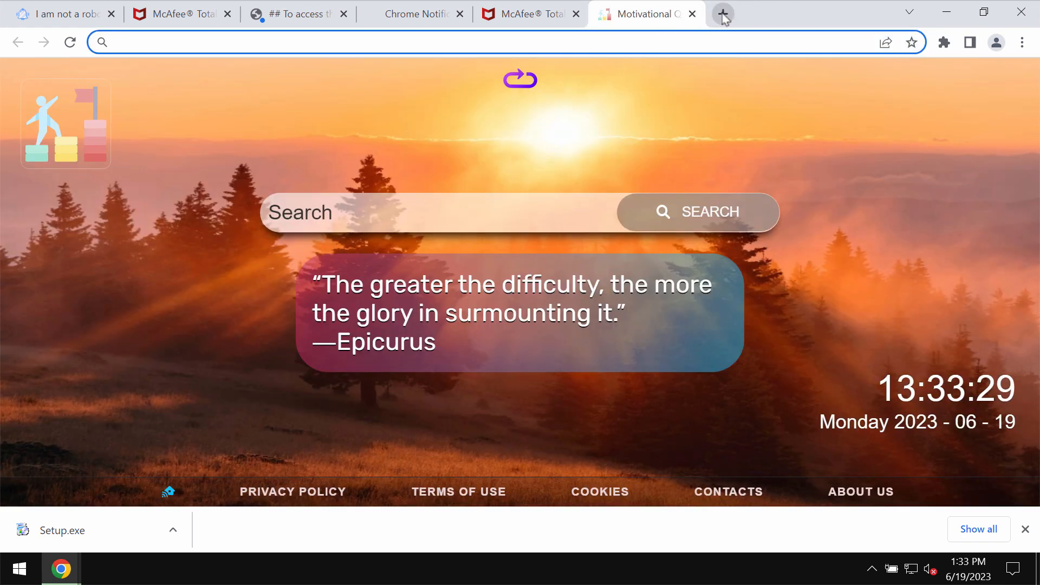
Open two more new tabs and compare the start pages that the Motivational Quotes extension displays.
left_click(722, 14)
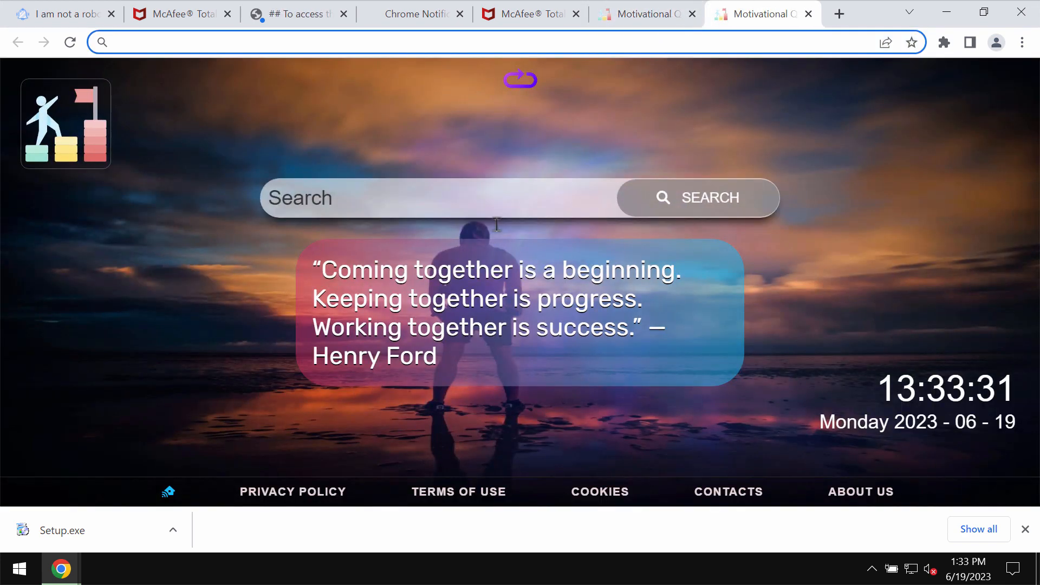
left_click(644, 16)
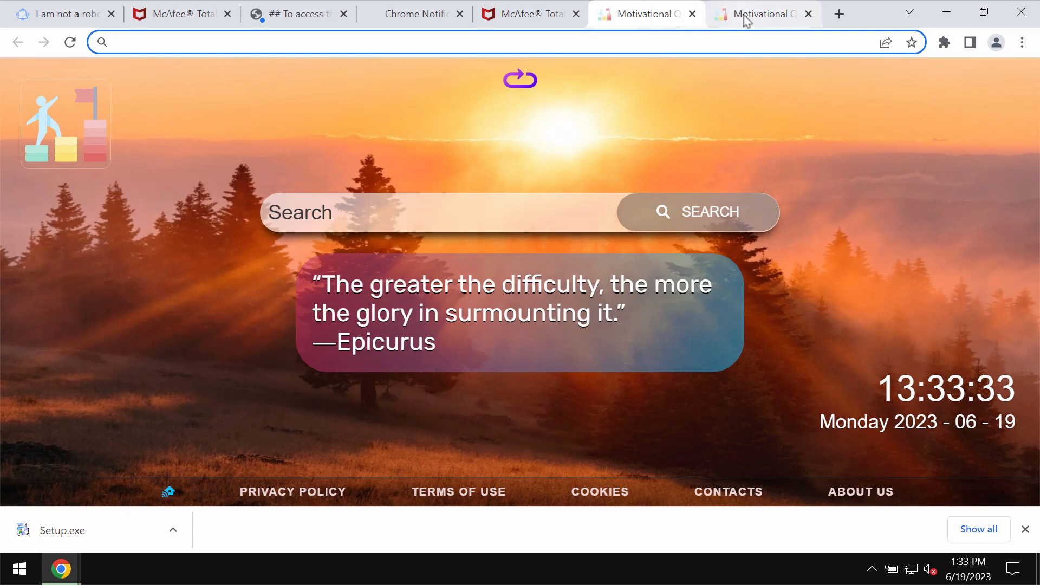
left_click(748, 16)
left_click(840, 14)
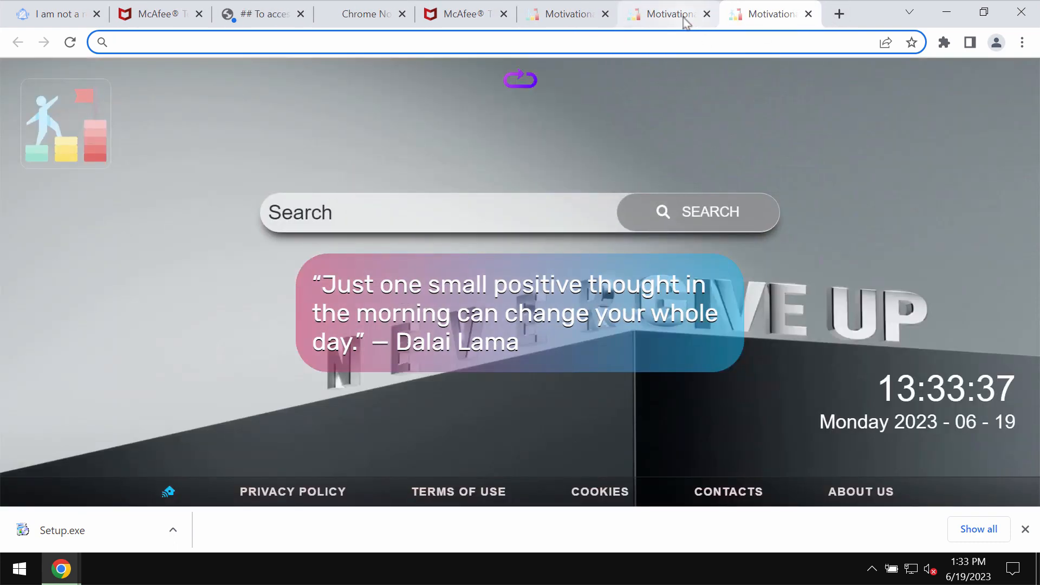
Search for "car" from the extension's start page to check the redirect, and close the two extra tabs.
left_click(518, 221)
type("car&PTAG=ATSE00000001")
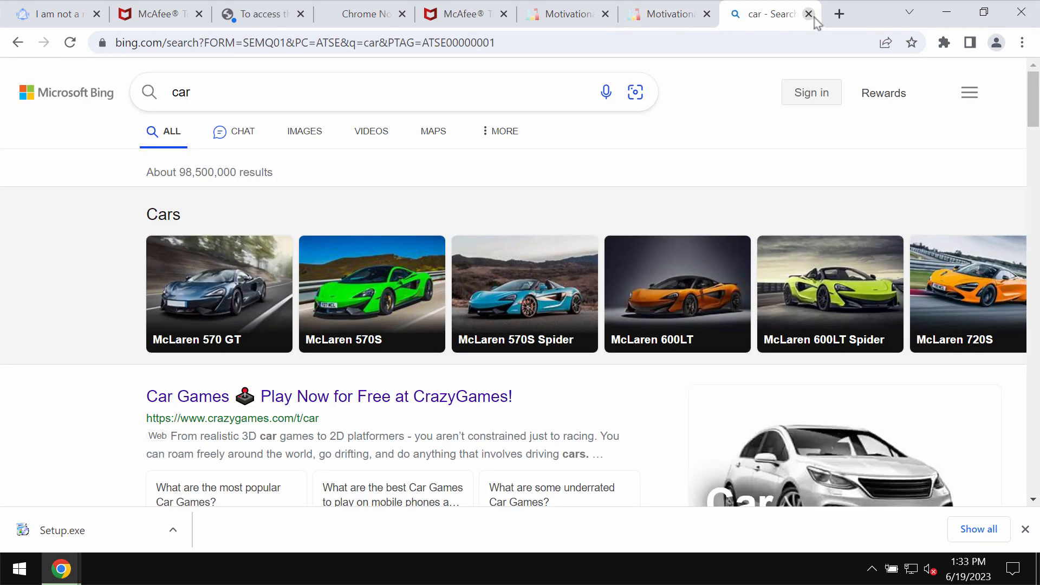
left_click(808, 14)
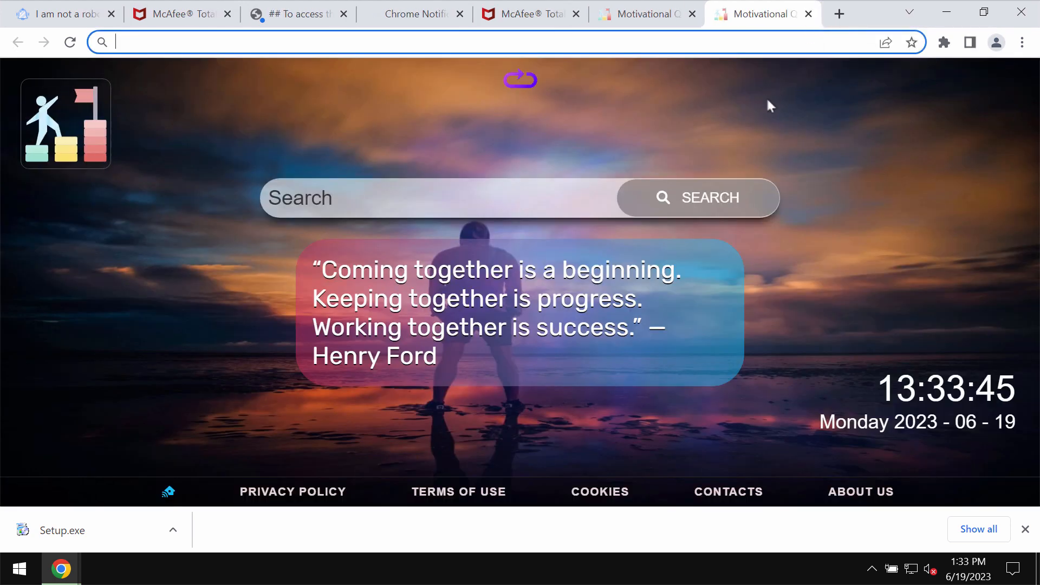
left_click(809, 14)
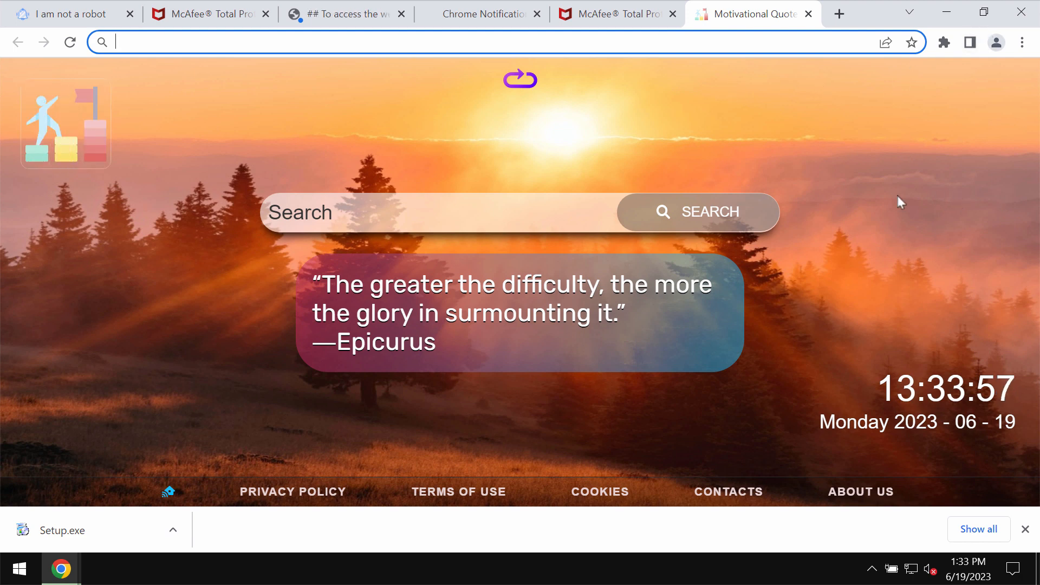
Disable the Motivational Quotes extension in Chrome's extension manager and remove it from the browser.
left_click(1019, 46)
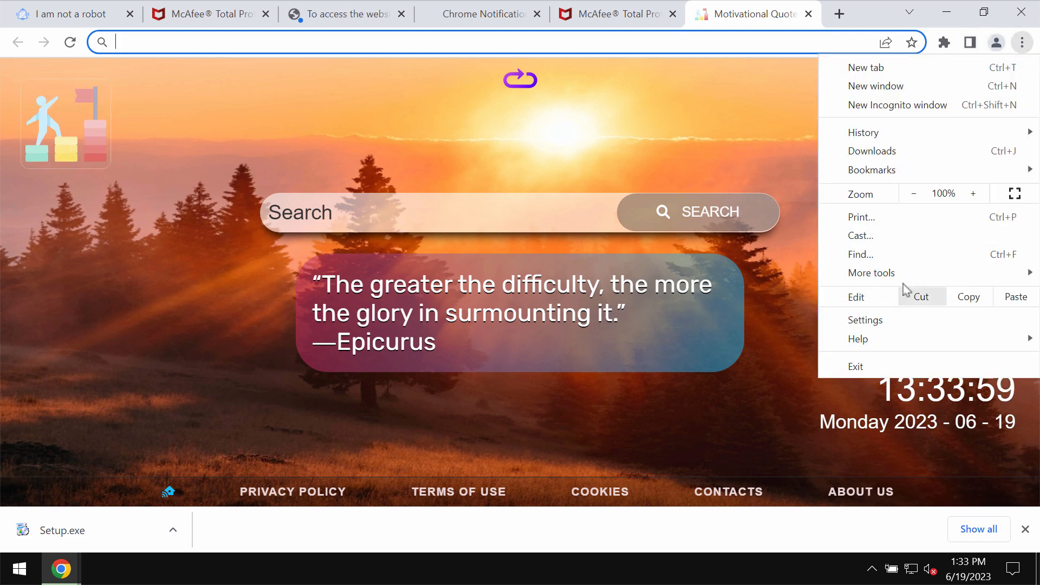
mouse_move(905, 274)
left_click(707, 353)
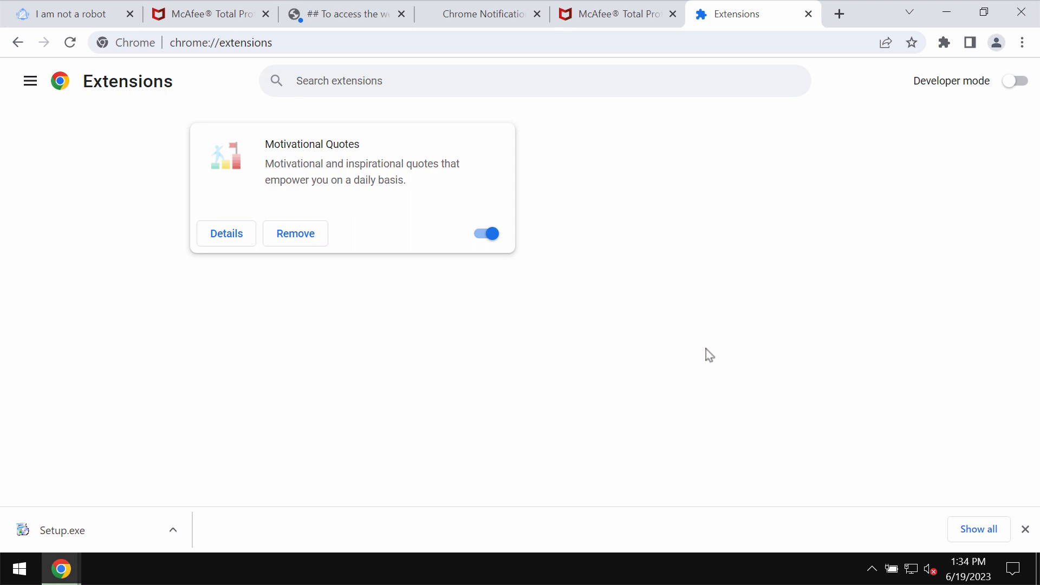
left_click(484, 236)
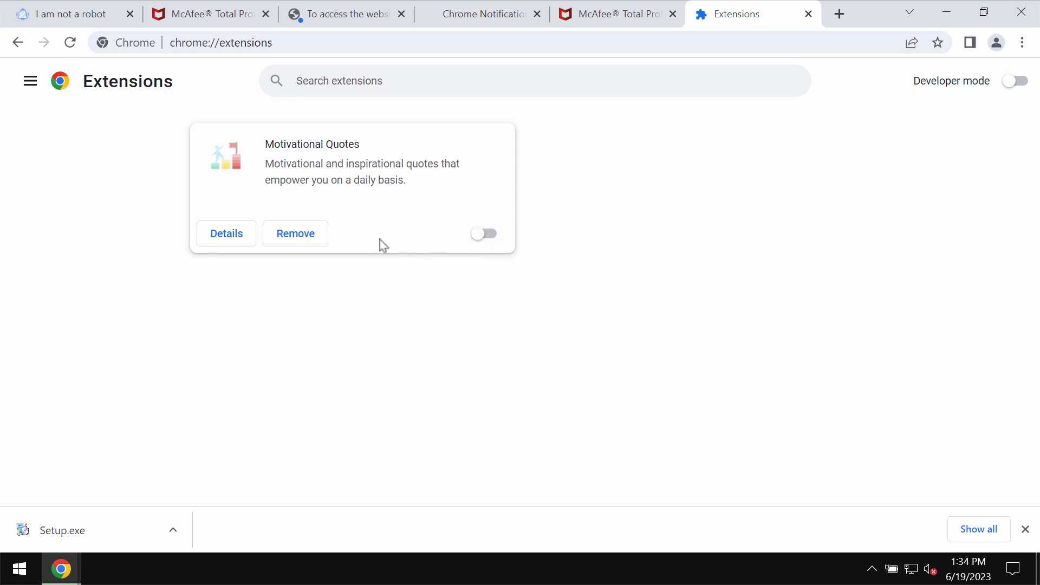
left_click(294, 235)
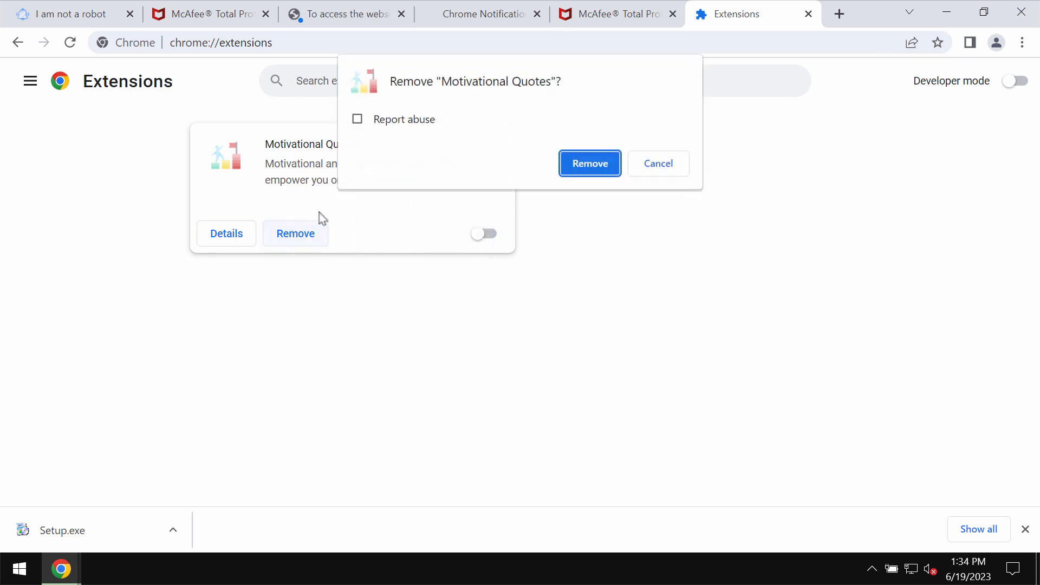
left_click(580, 170)
Go to the combocleaner.com website in the current tab.
left_click(578, 35)
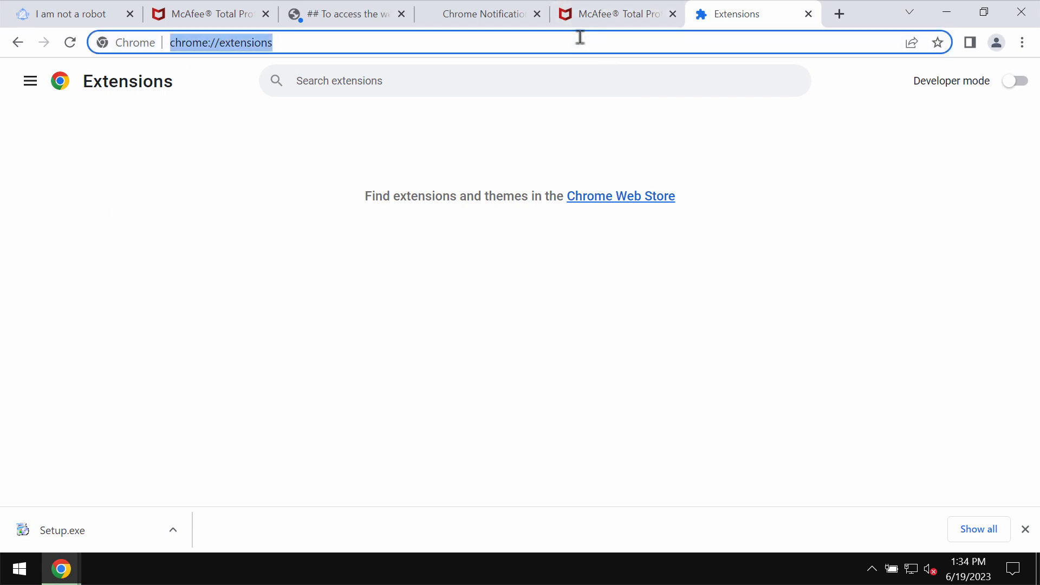
type("combocleaner.com")
key("Return")
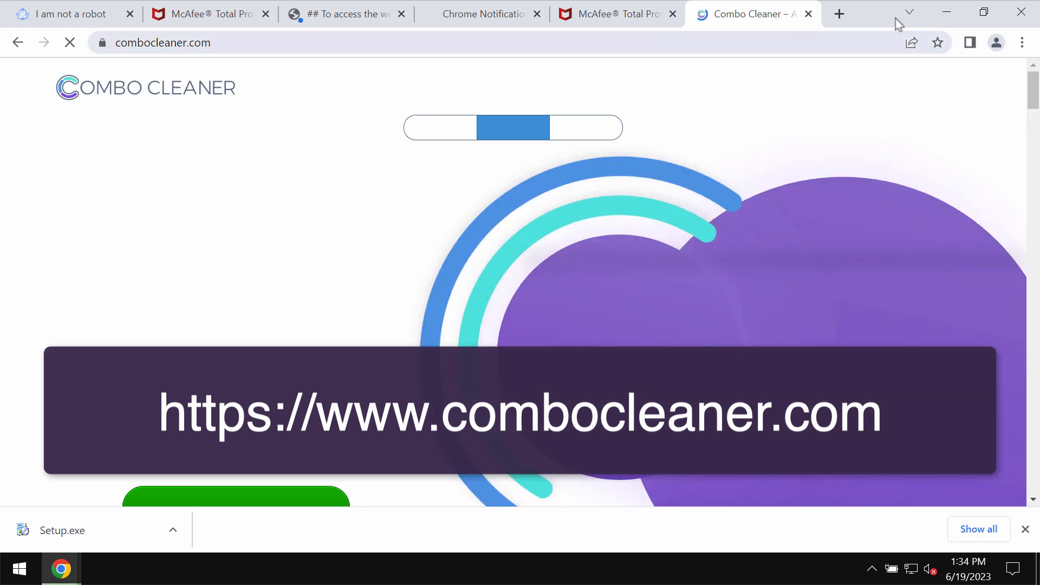
Minimize the open windows, launch Combo Cleaner from the desktop and start a Quick Scan.
left_click(945, 15)
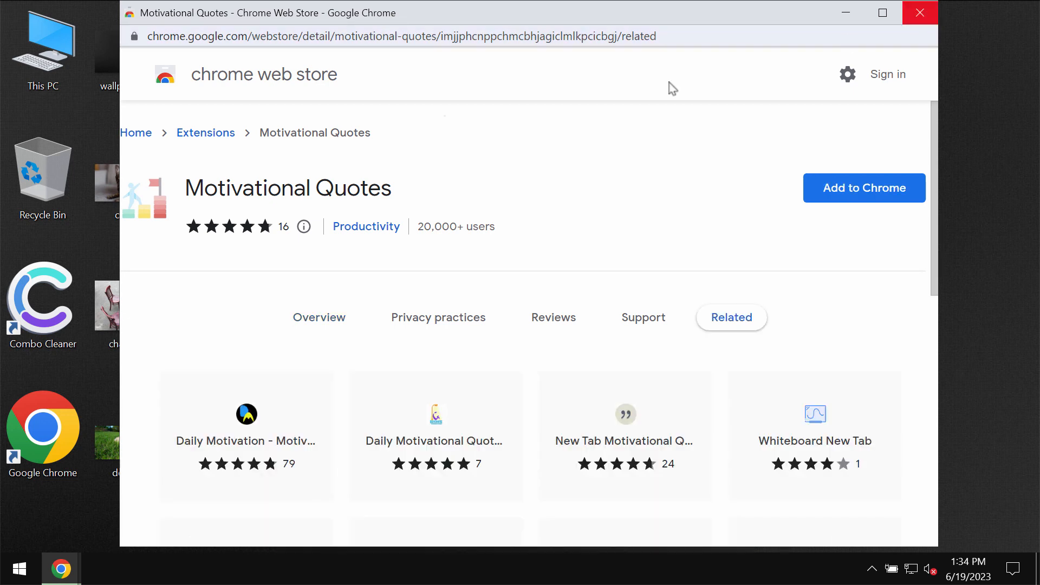
key("super+d")
double_click(59, 311)
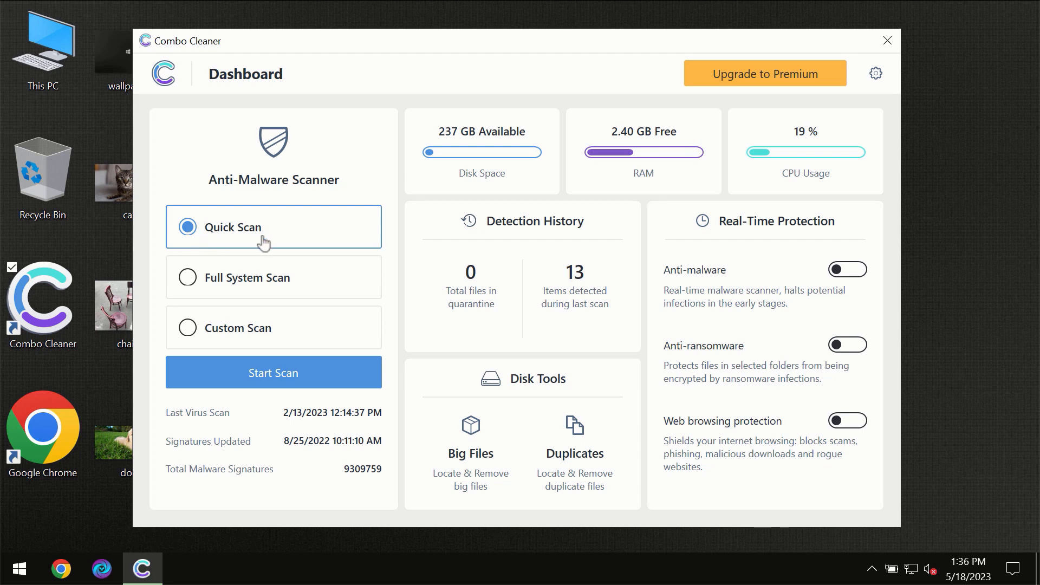
left_click(268, 376)
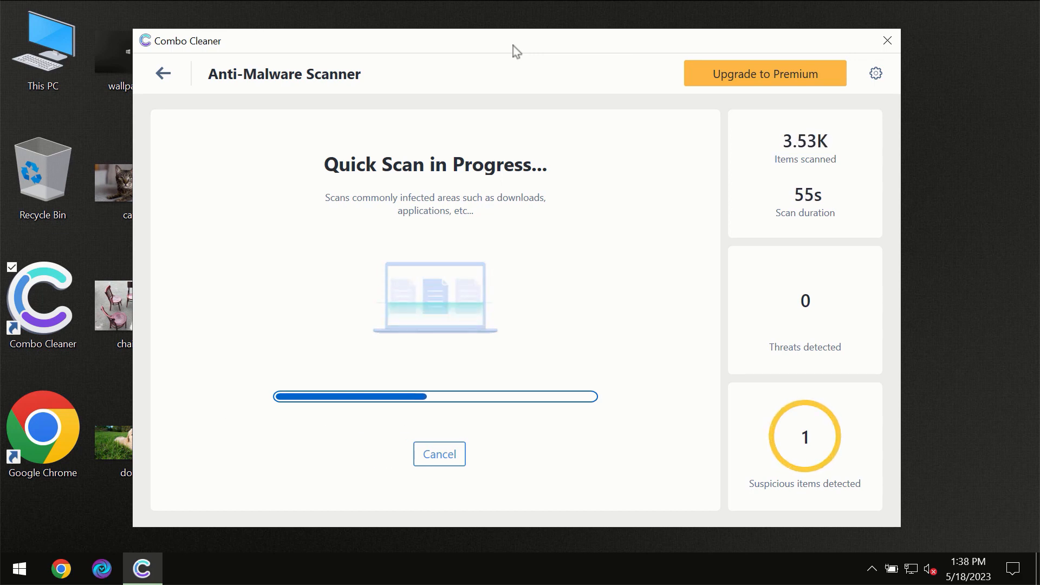
Review Combo Cleaner's Anti-Ransomware settings for protected folders and trusted programs, and return to the dashboard.
left_click(878, 74)
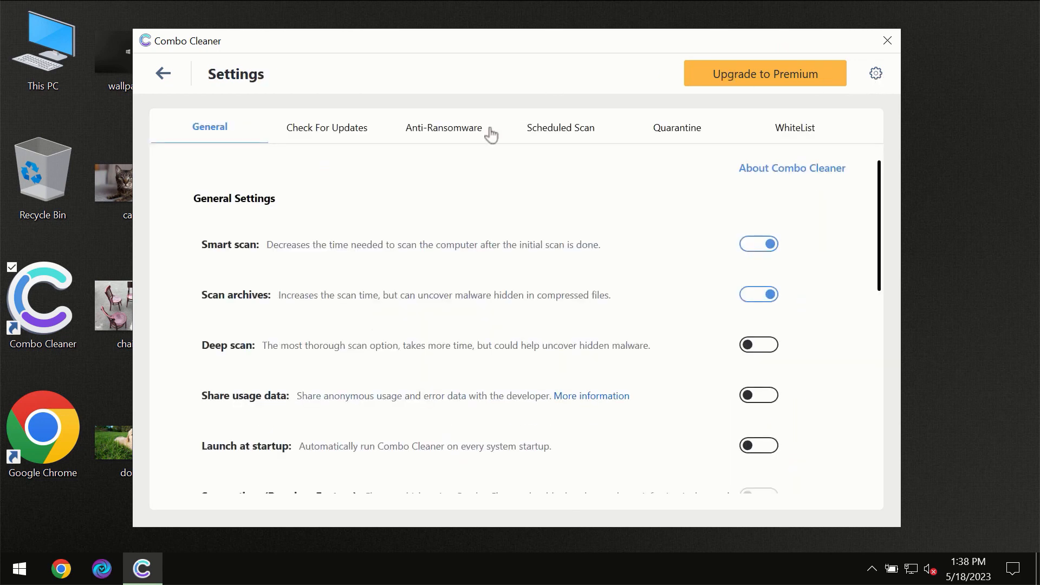
left_click(438, 136)
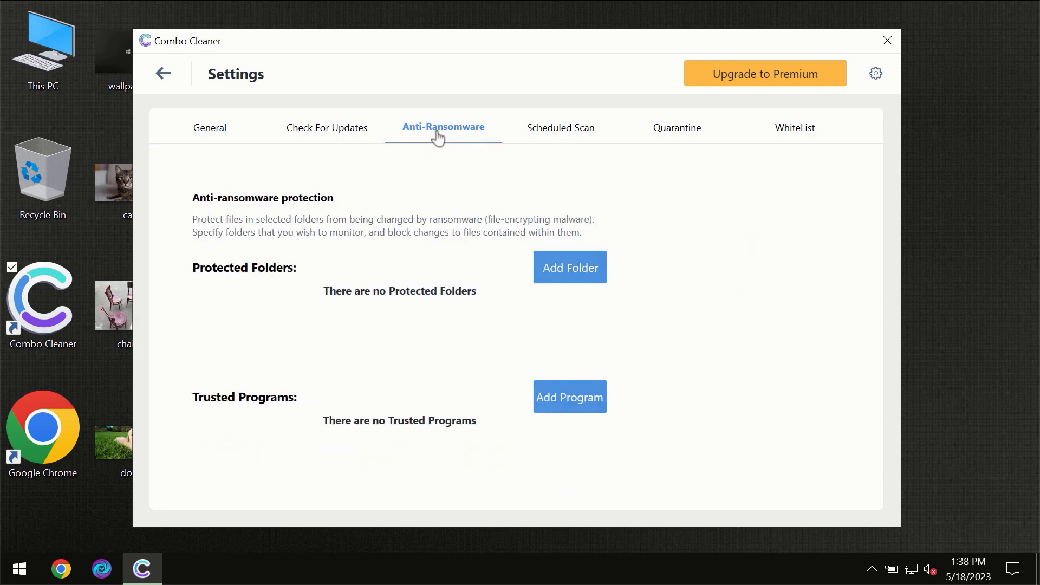
left_click(164, 76)
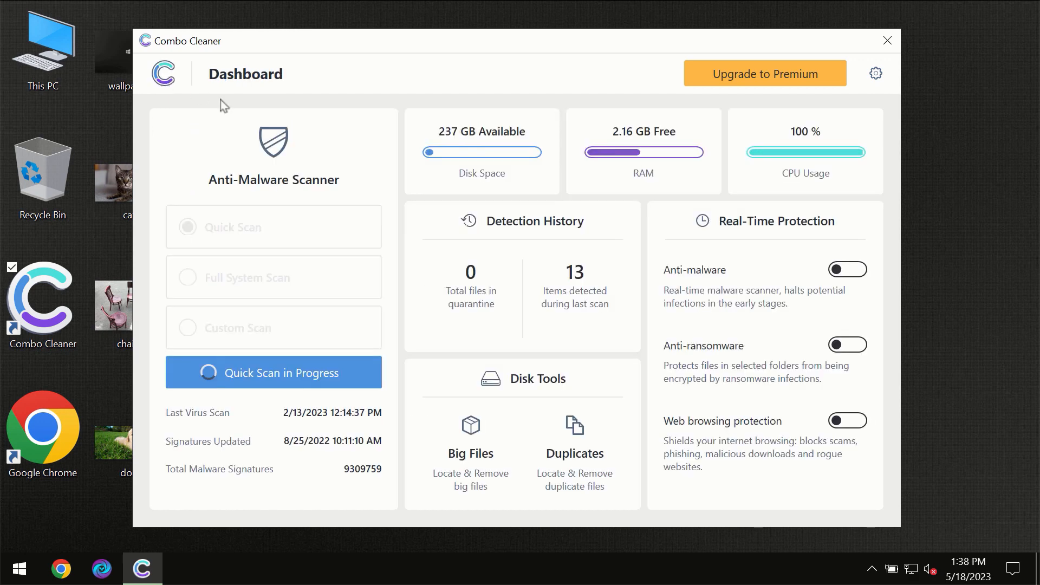
Check the progress of the running Quick Scan and view the Combo Cleaner Premium upgrade offer.
left_click(299, 379)
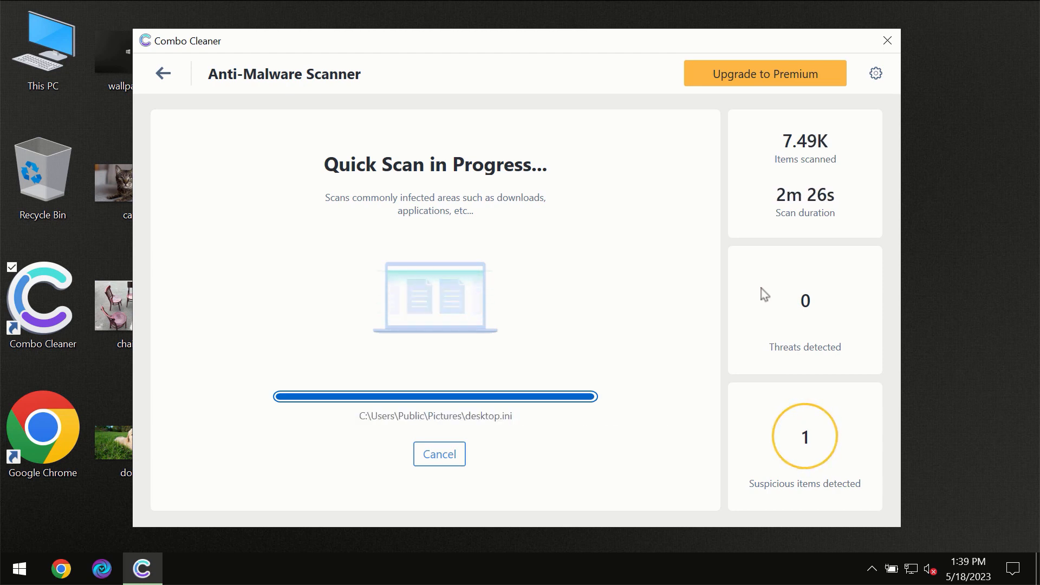
left_click(750, 79)
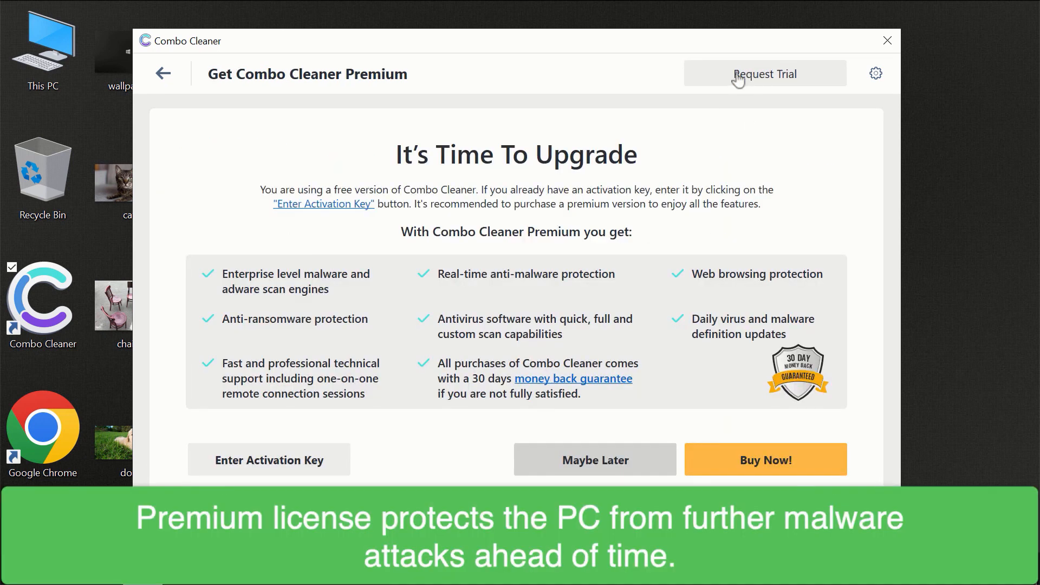